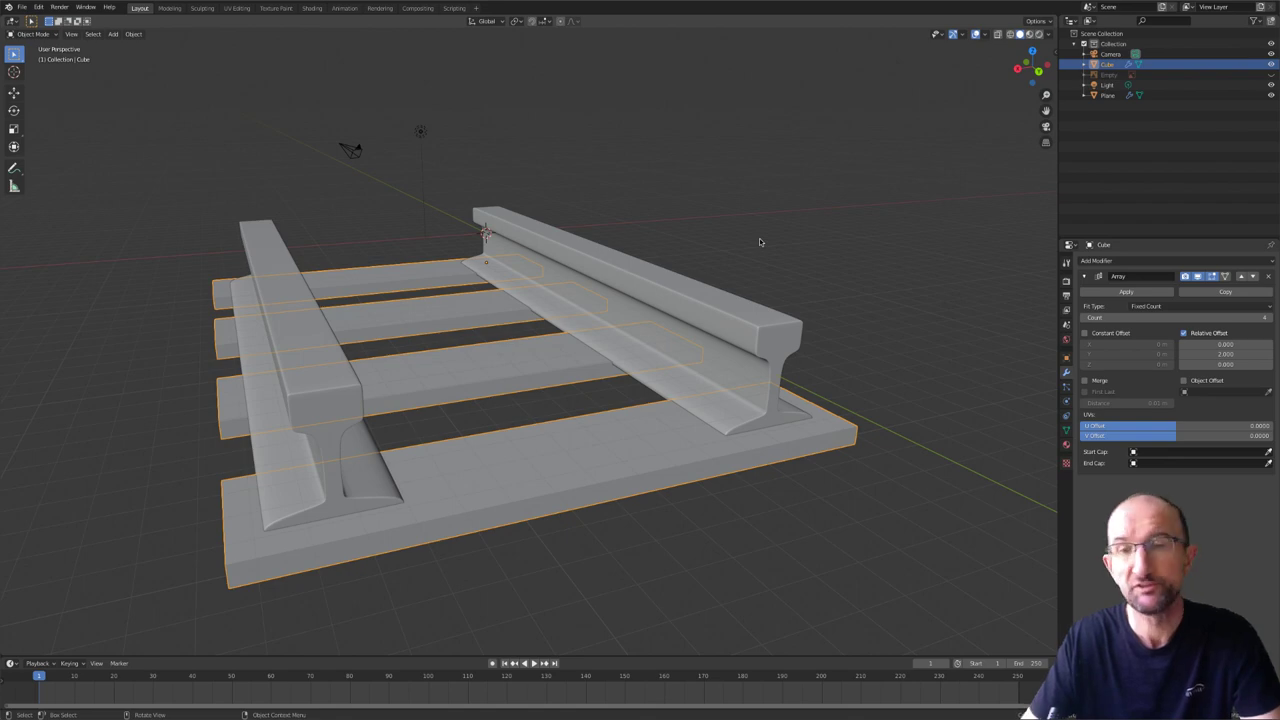
Start a new General file with the default cube, camera and light, and zoom in on the cube.
{"action": "mouse_move", "coordinate": [759, 242]}
{"action": "middle_mouse_down"}
{"action": "mouse_move", "coordinate": [522, 328]}
{"action": "mouse_move", "coordinate": [498, 320]}
{"action": "middle_mouse_up"}
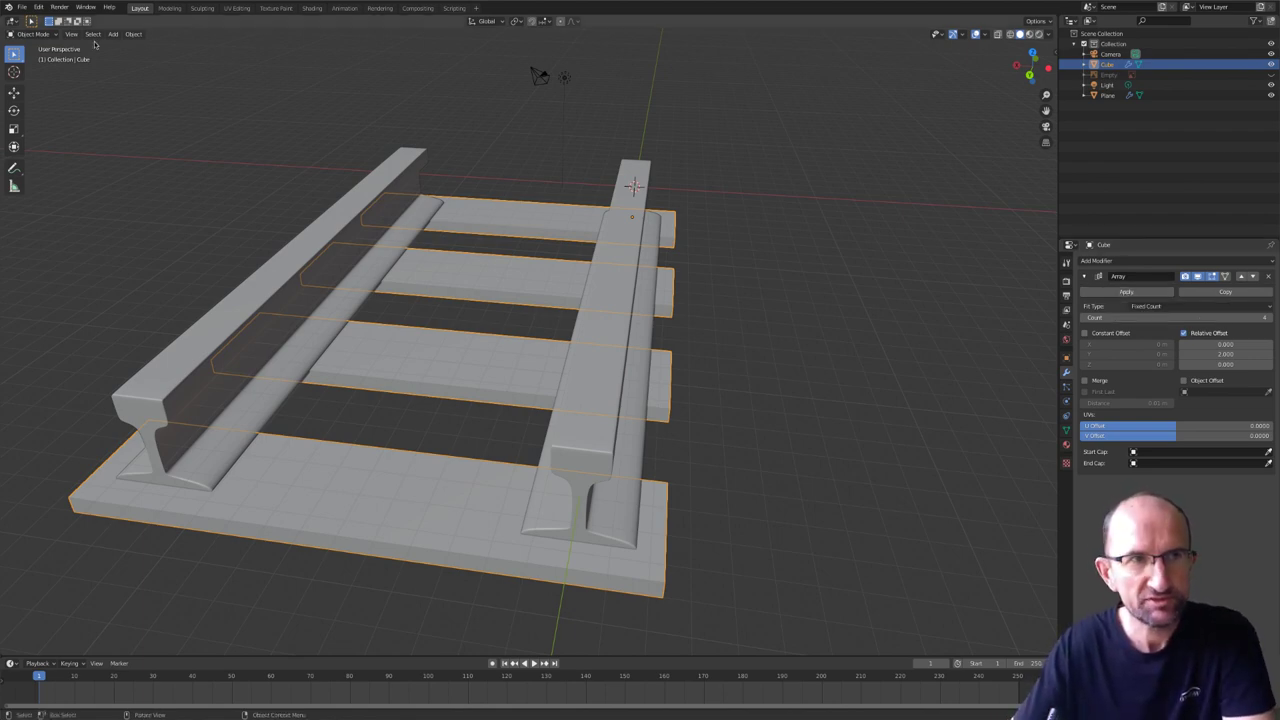
{"action": "left_click", "coordinate": [21, 7]}
{"action": "mouse_move", "coordinate": [40, 19]}
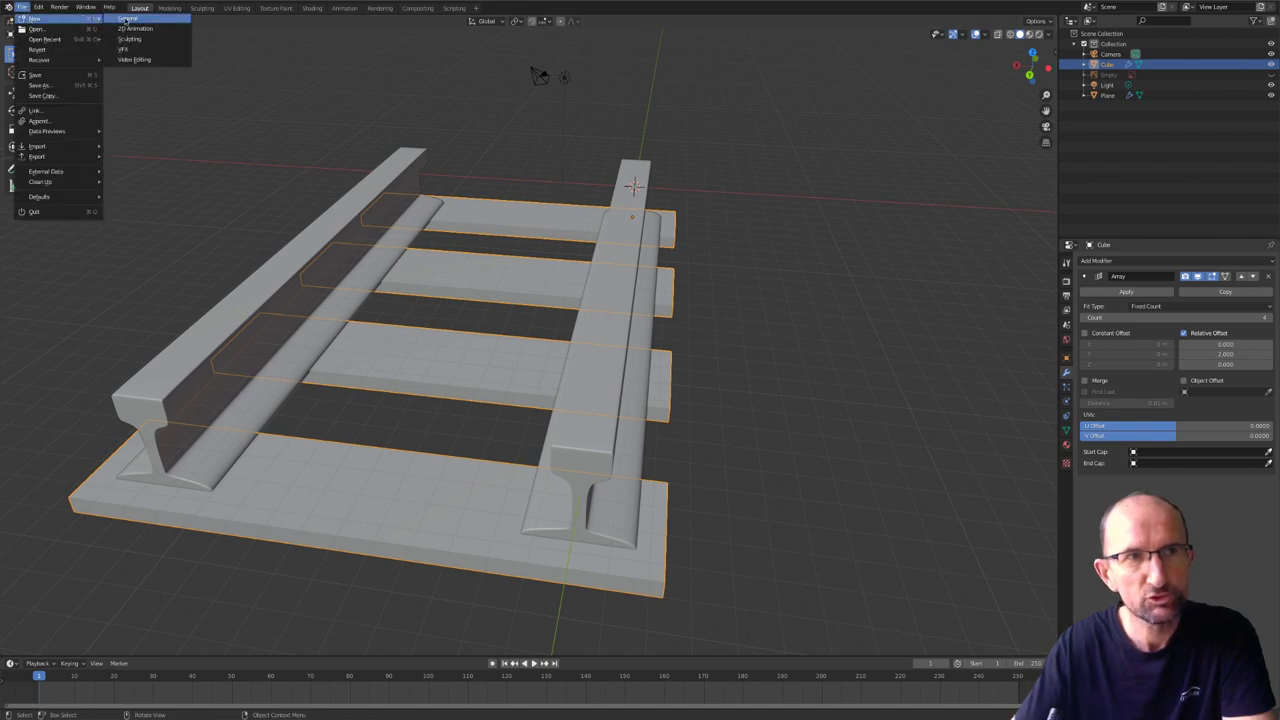
{"action": "left_click", "coordinate": [128, 18]}
{"action": "scroll", "coordinate": [555, 361], "scroll_direction": "up", "scroll_amount": 5}
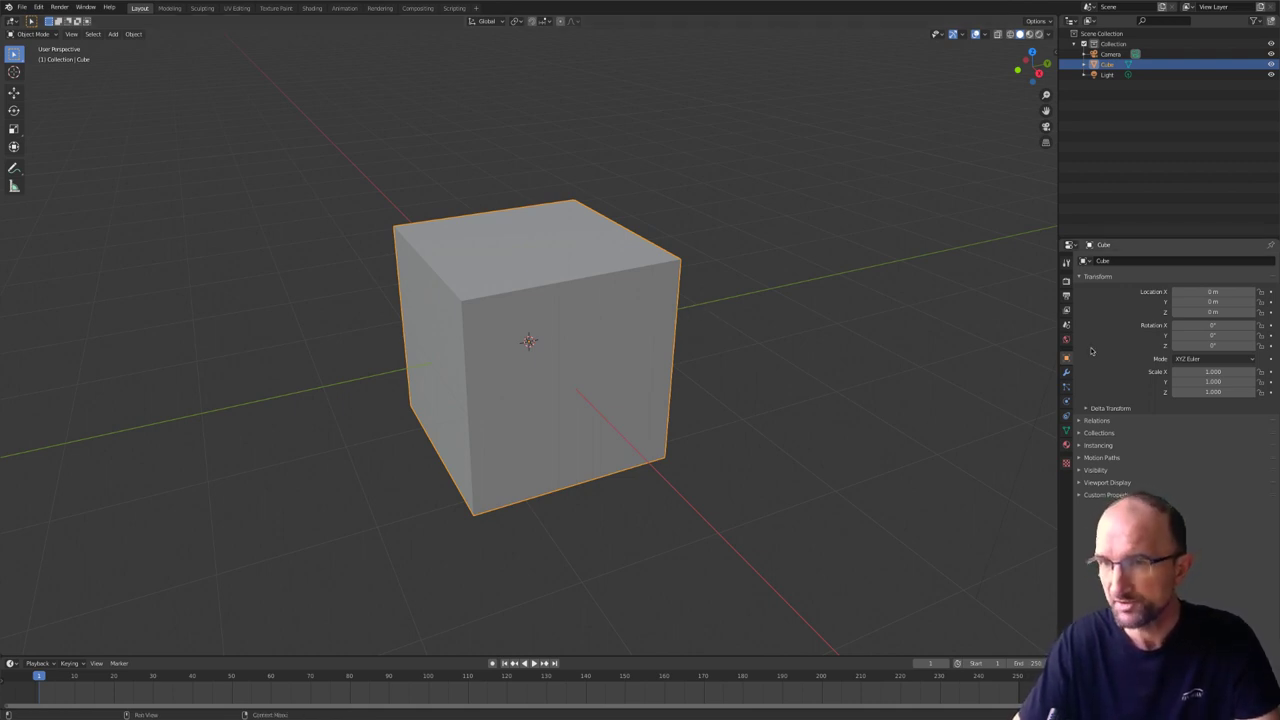
Show the Cube's Modifier properties in a widened panel and list the available modifiers.
{"action": "left_click", "coordinate": [1066, 373]}
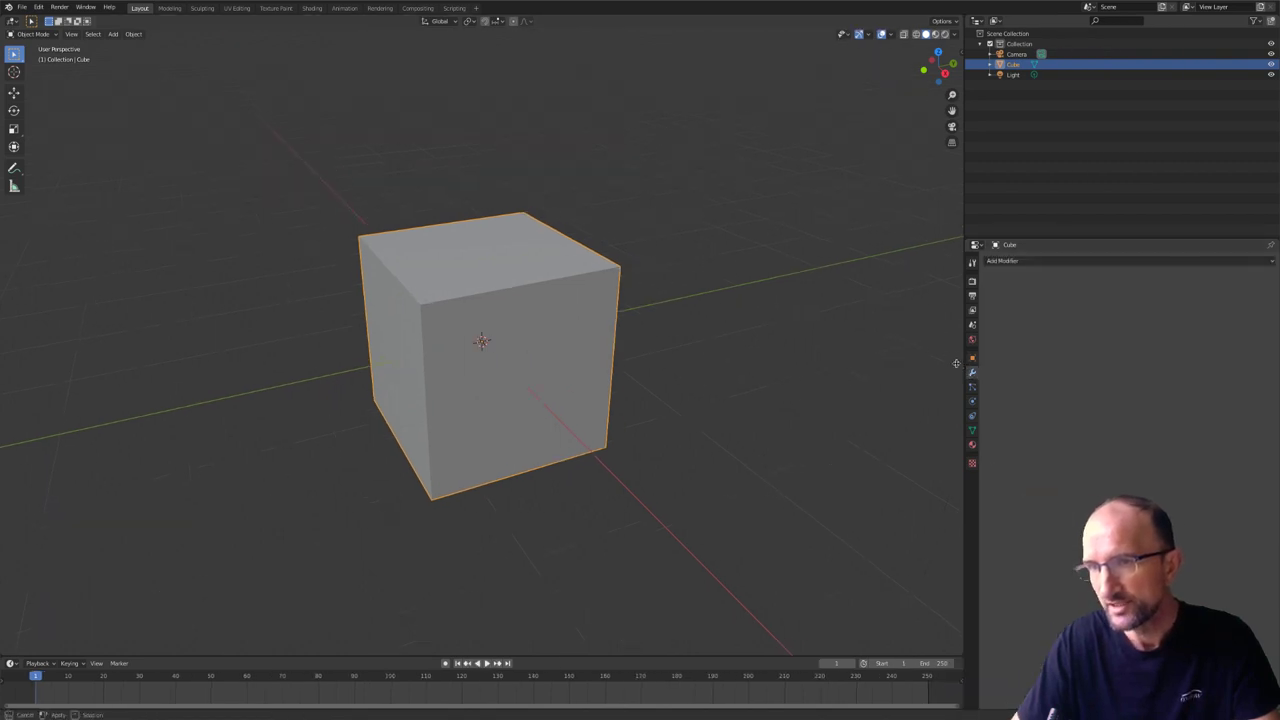
{"action": "left_click_drag", "start_coordinate": [1058, 364], "coordinate": [955, 364]}
{"action": "left_click", "coordinate": [1036, 261]}
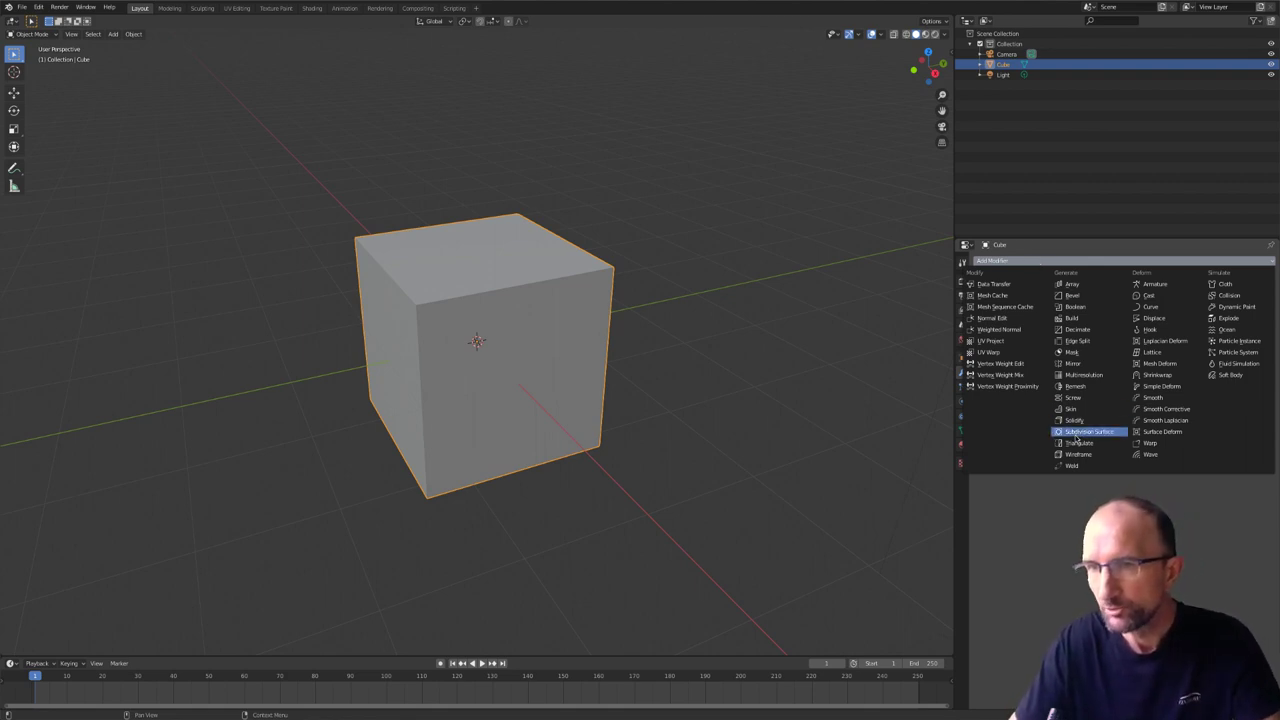
Add a Subdivision Surface modifier to the cube and disable its Render visibility.
{"action": "left_click", "coordinate": [1082, 432]}
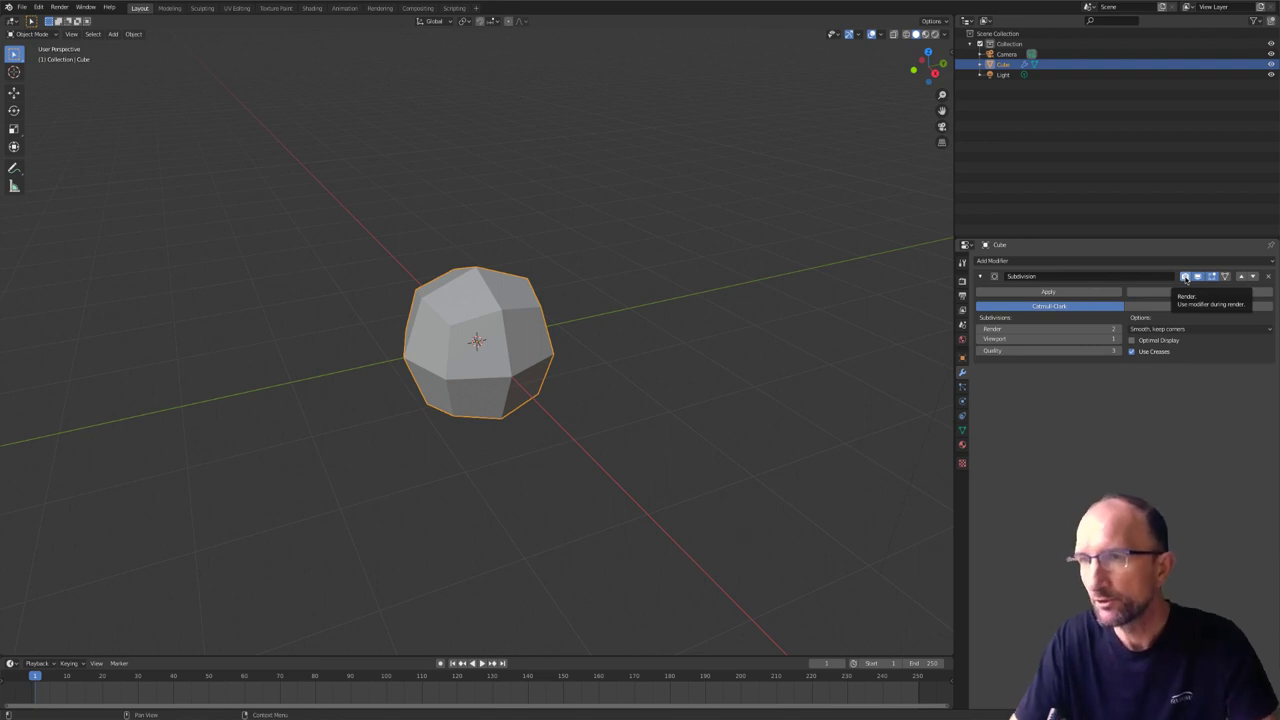
{"action": "left_click", "coordinate": [1185, 277]}
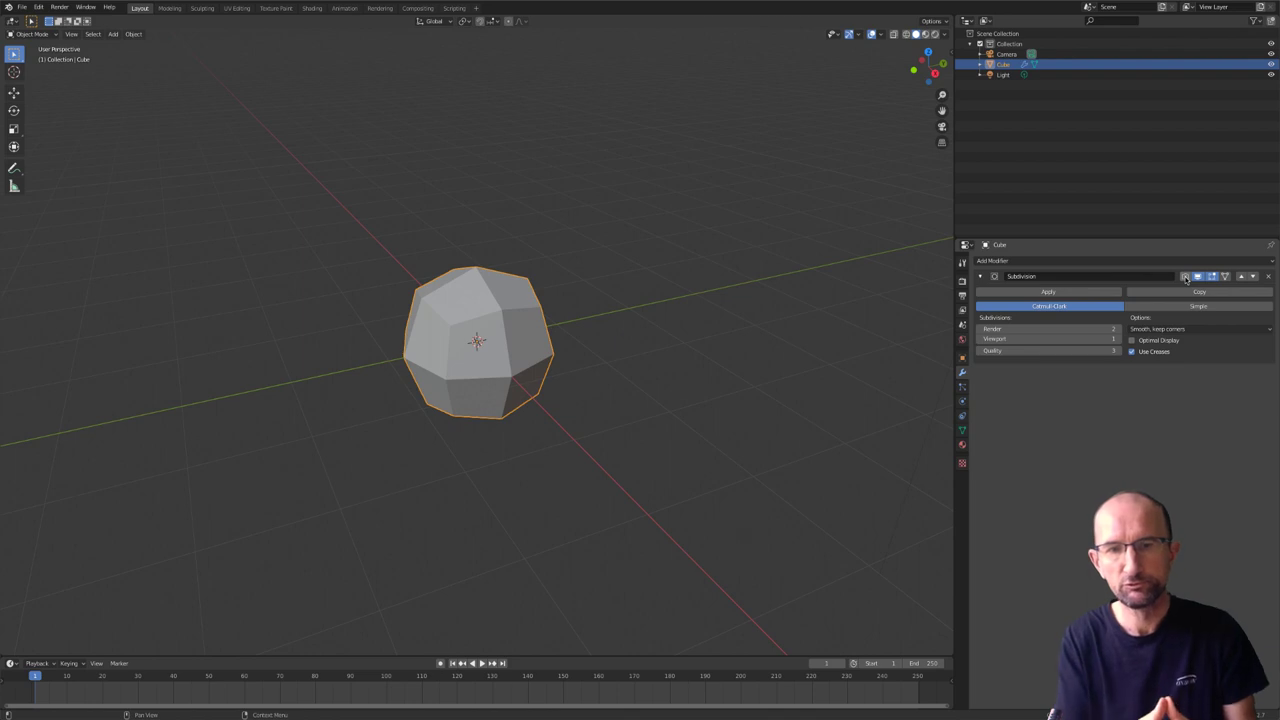
Render the cube with the subdivision excluded, then close the render.
{"action": "left_click", "coordinate": [59, 7]}
{"action": "left_click", "coordinate": [70, 25]}
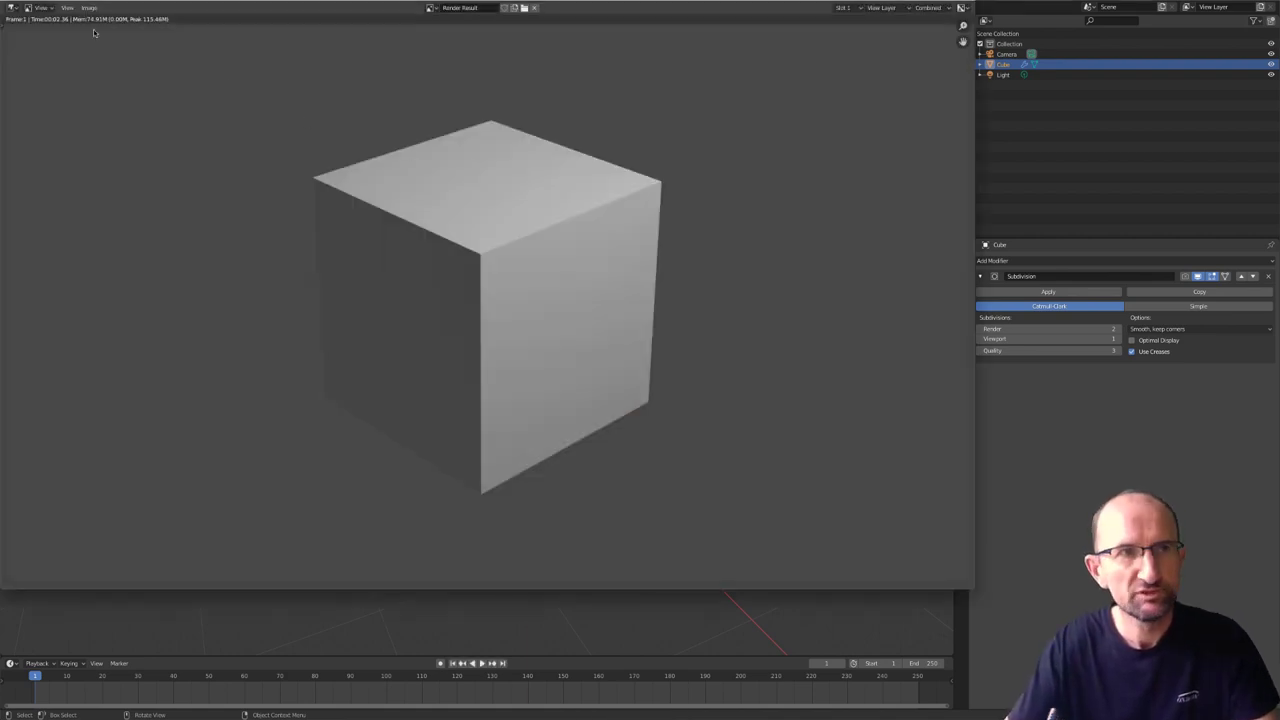
{"action": "key", "text": "Escape"}
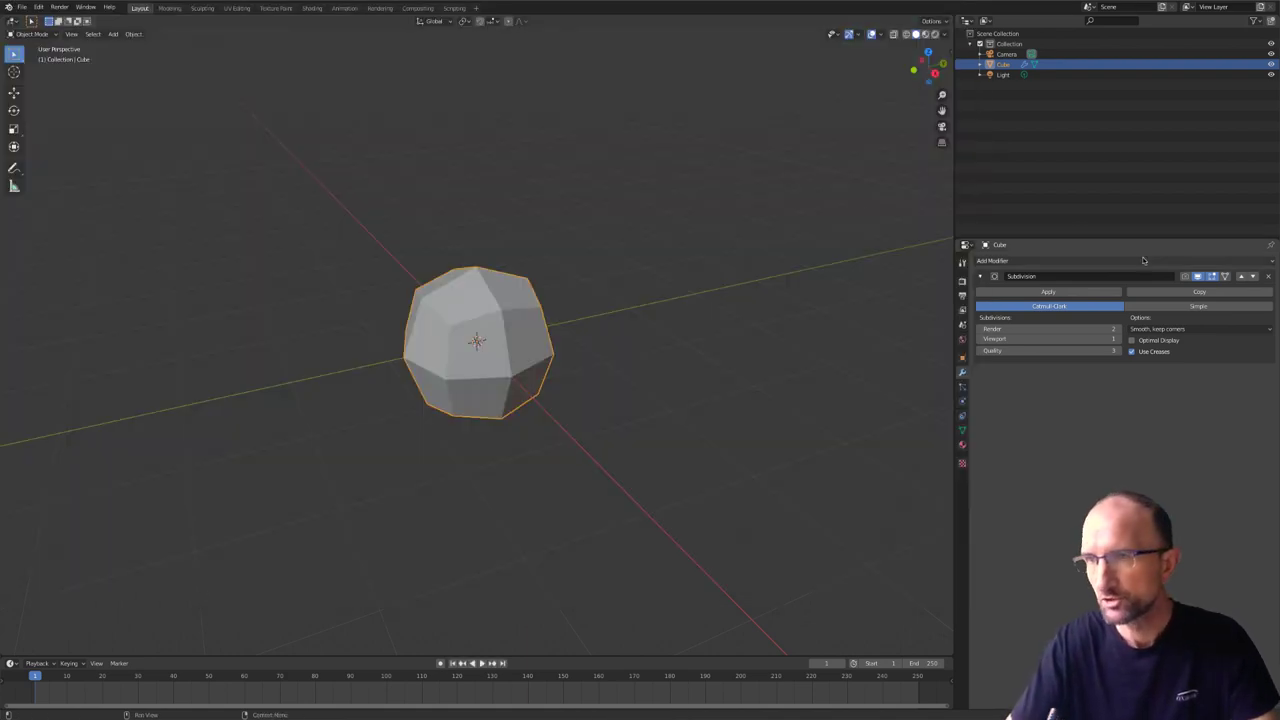
Render the cube again with the subdivision included and close the result.
{"action": "left_click", "coordinate": [61, 7]}
{"action": "left_click", "coordinate": [72, 21]}
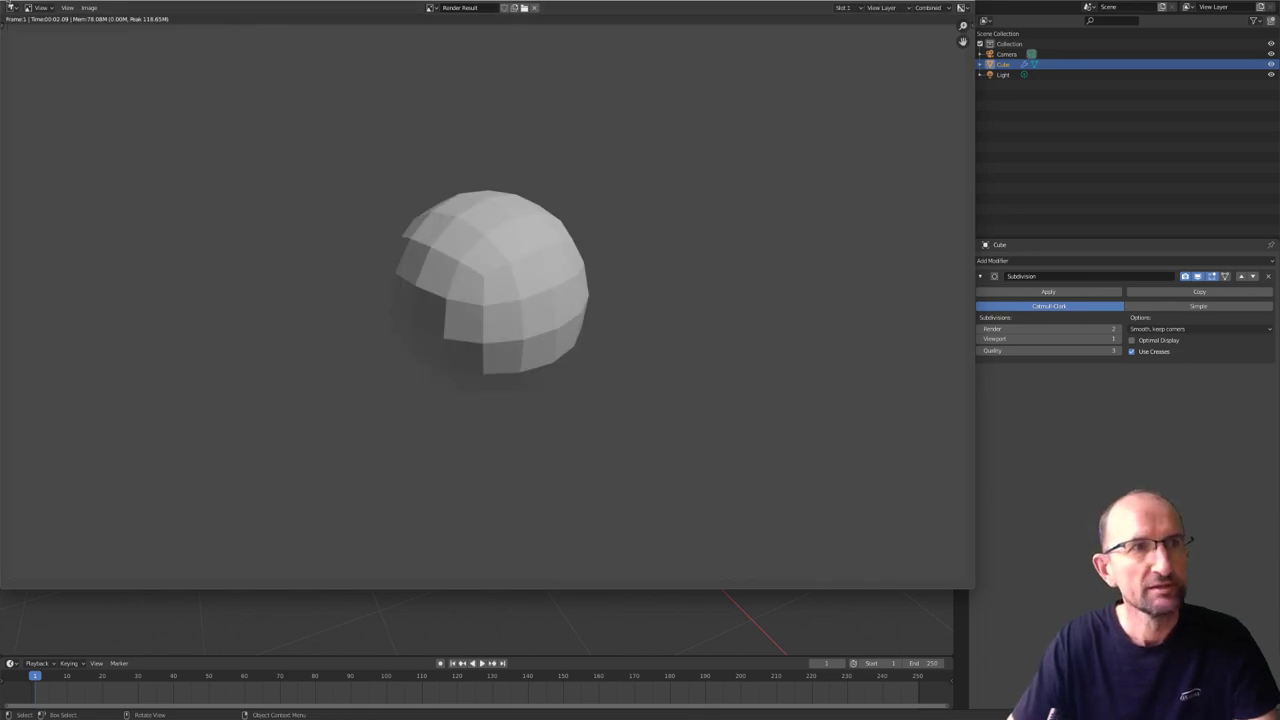
{"action": "key", "text": "Escape"}
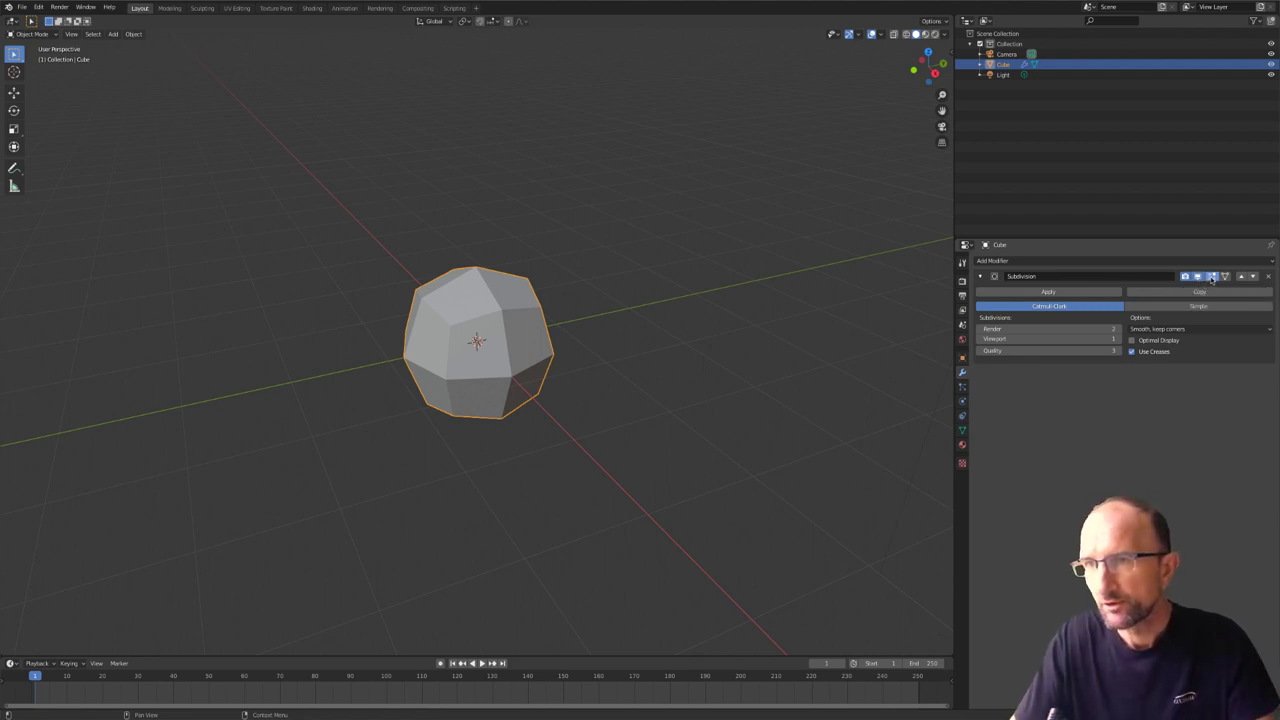
Toggle the subdivision's viewport and Edit Mode display, enter Edit Mode, and enable On Cage.
{"action": "left_click", "coordinate": [1203, 277]}
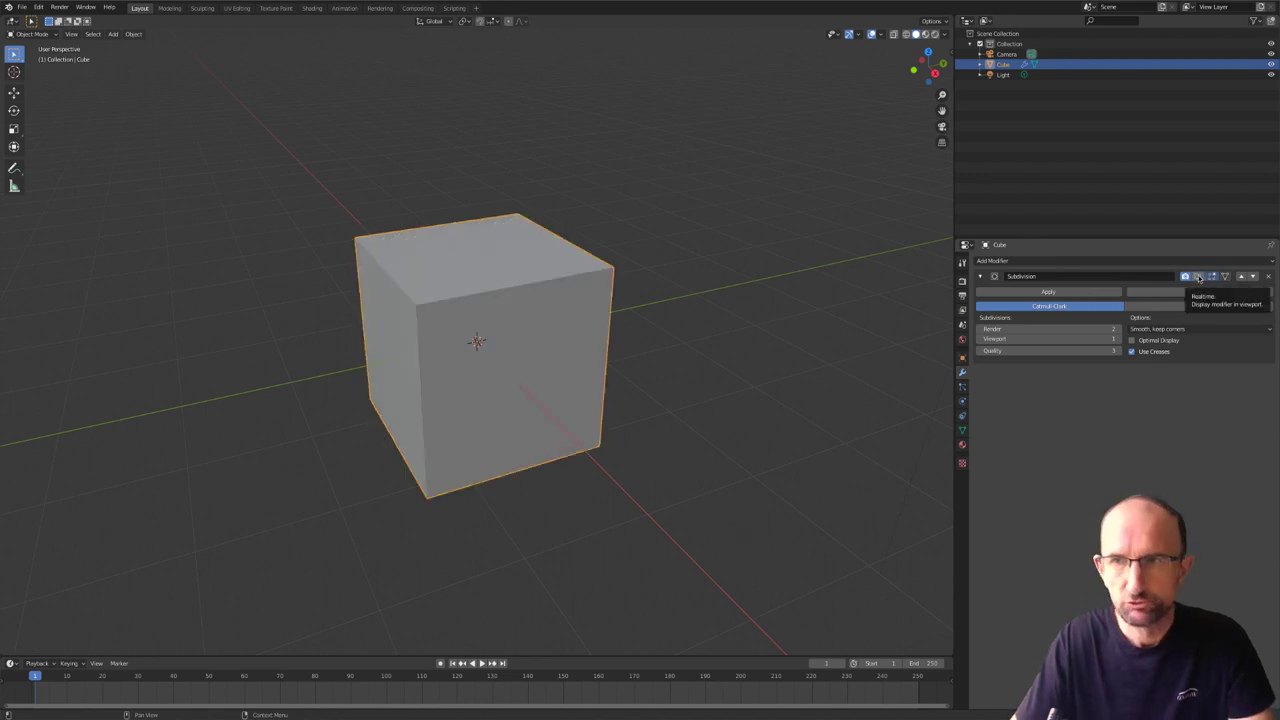
{"action": "left_click", "coordinate": [1199, 277]}
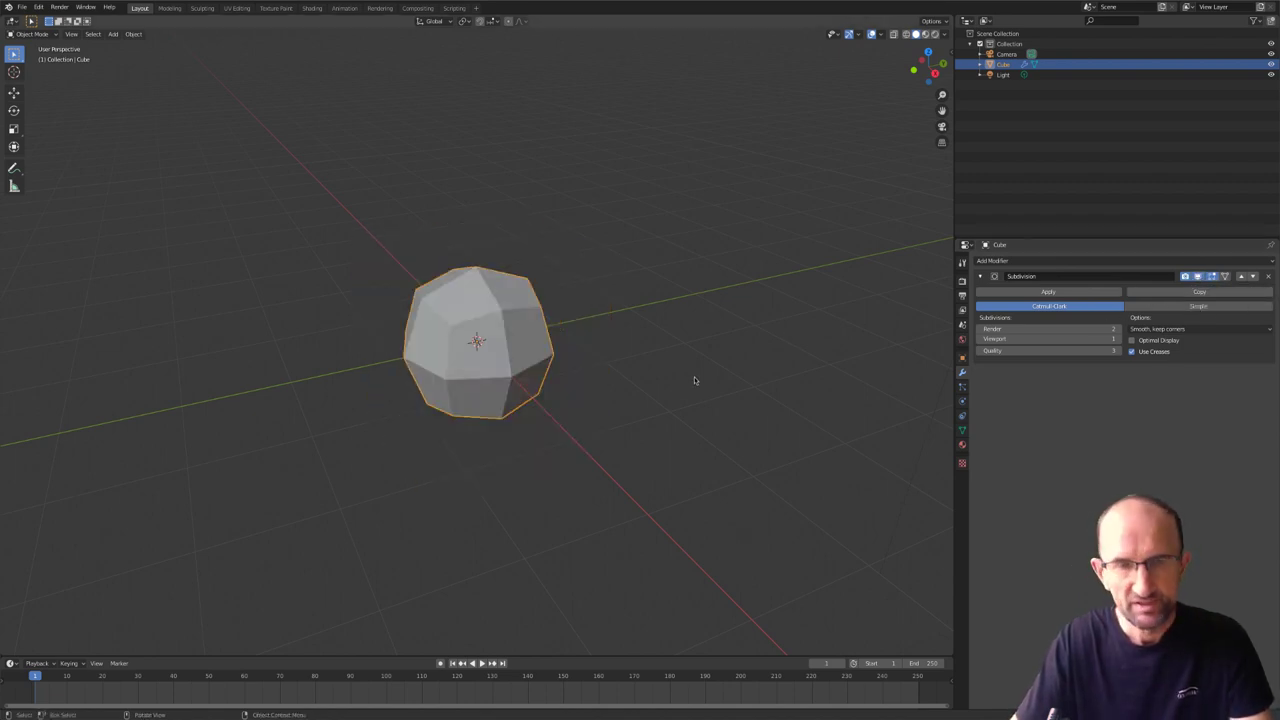
{"action": "key", "text": "Tab"}
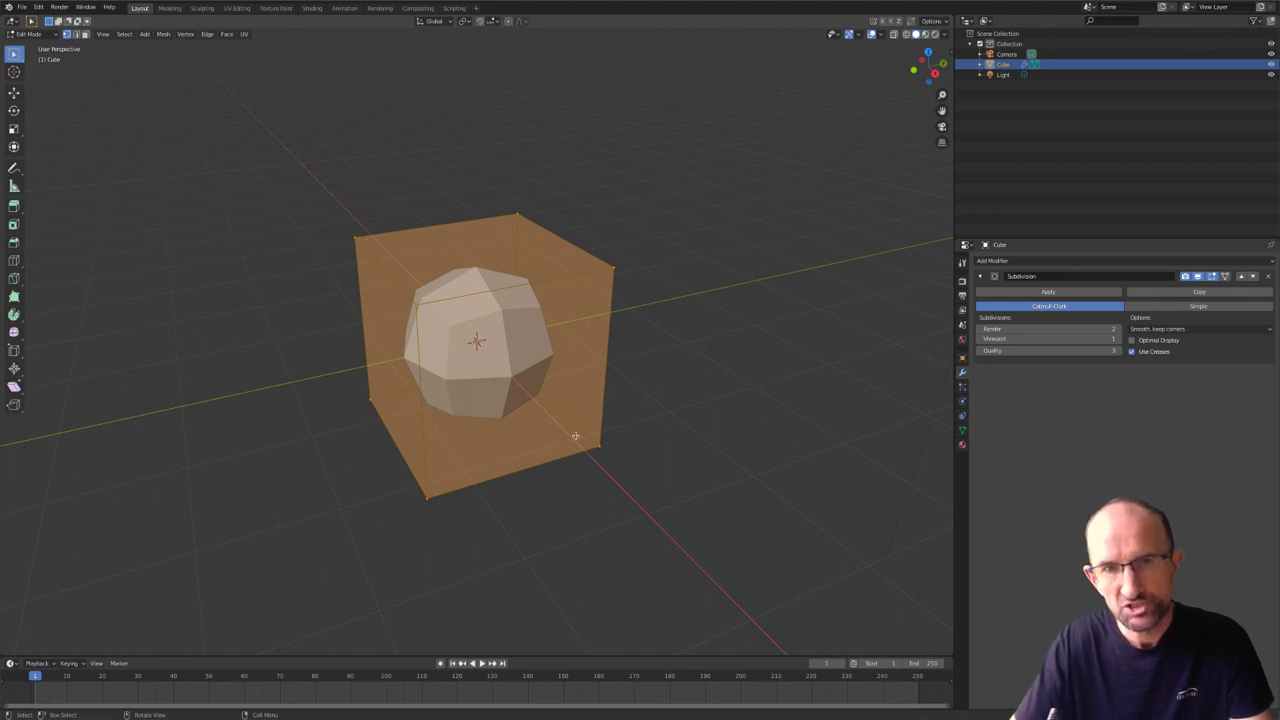
{"action": "left_click", "coordinate": [1212, 277]}
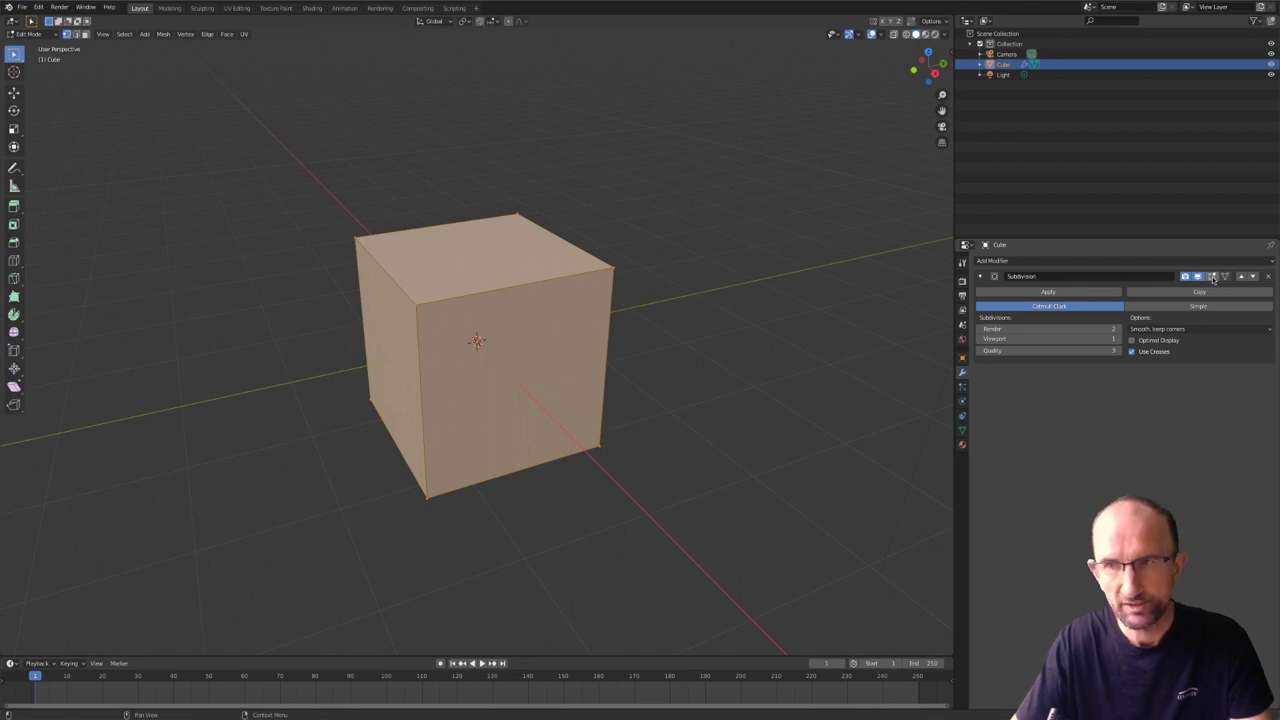
{"action": "left_click", "coordinate": [1212, 277]}
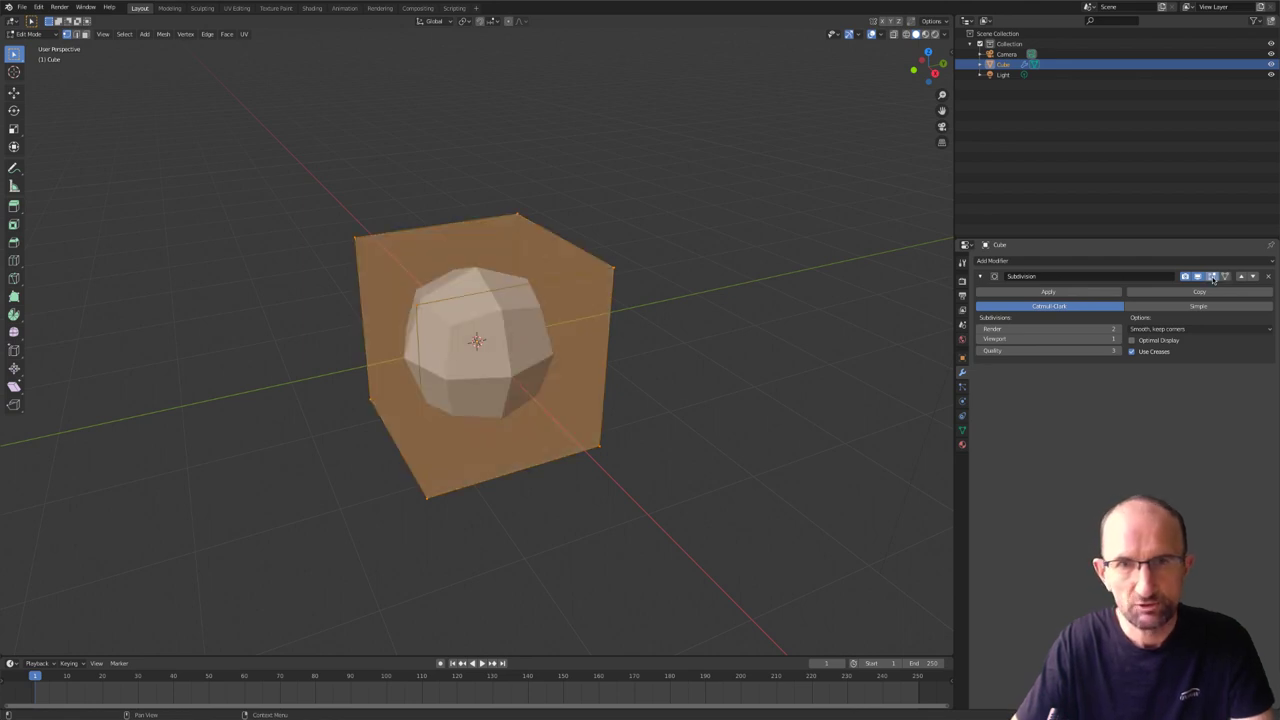
{"action": "left_click", "coordinate": [1224, 277]}
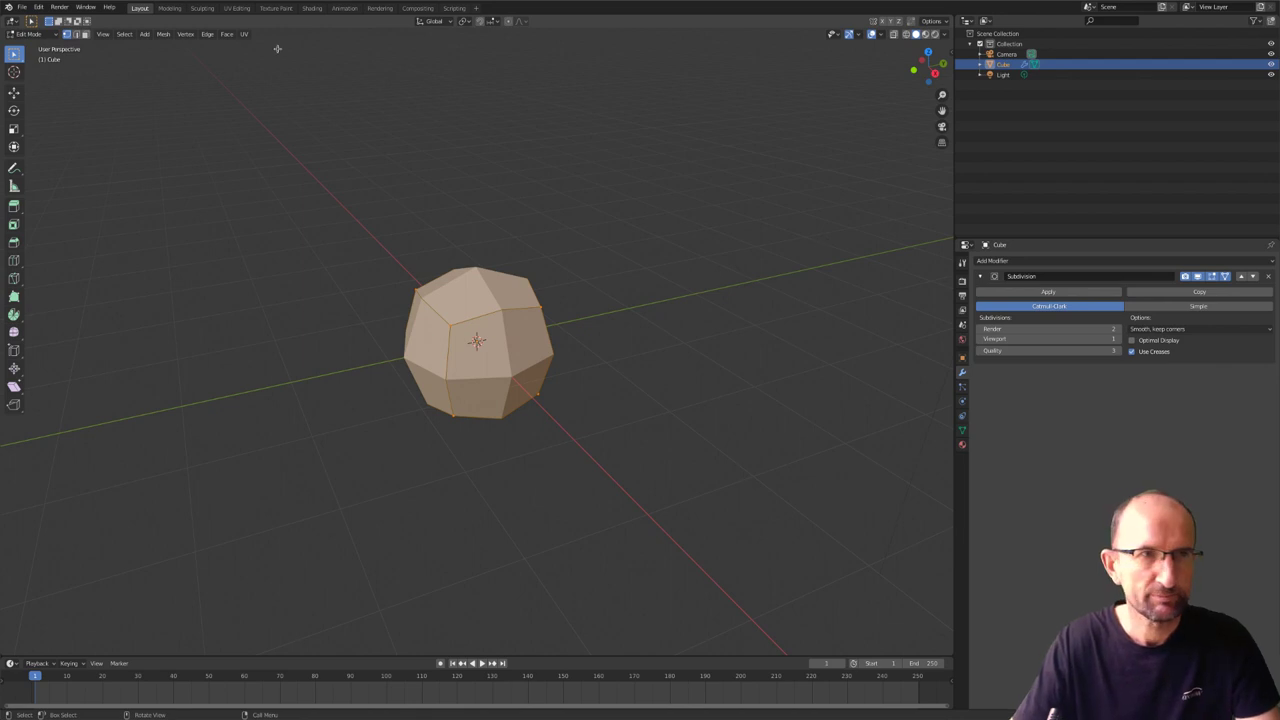
Reopen the recent railway track file without saving the cube scene.
{"action": "left_click", "coordinate": [21, 7]}
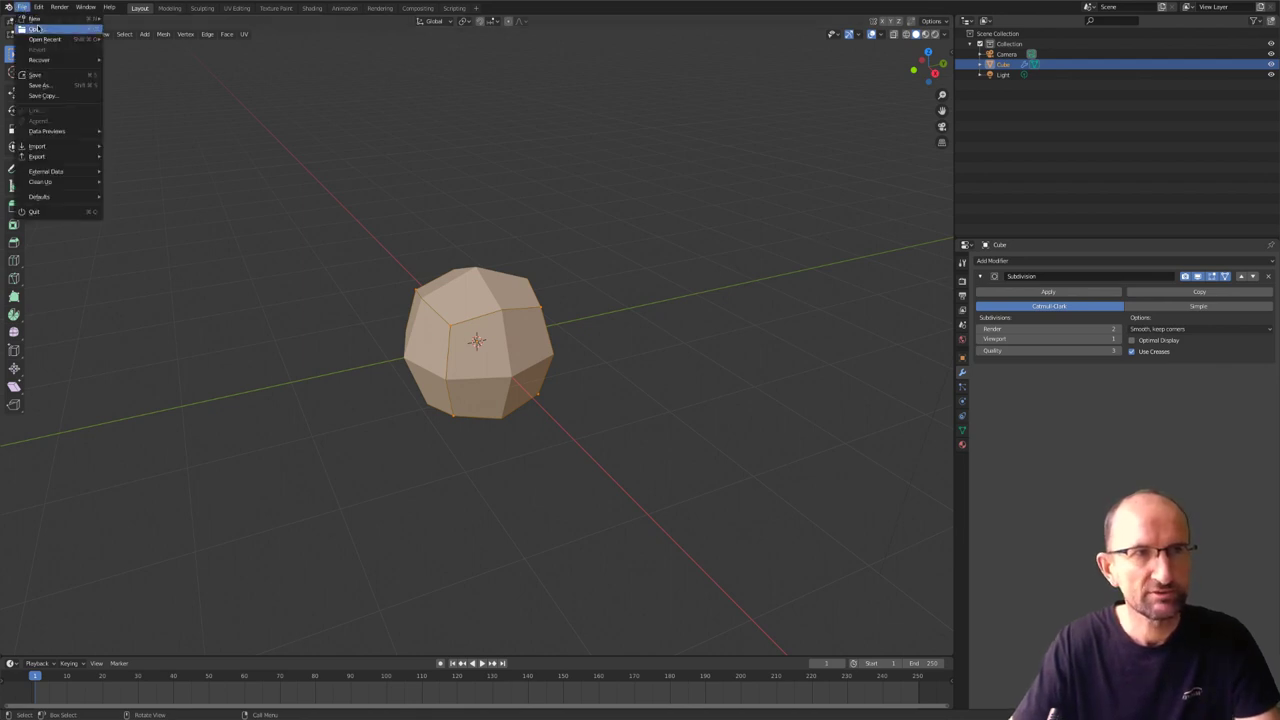
{"action": "left_click", "coordinate": [127, 40]}
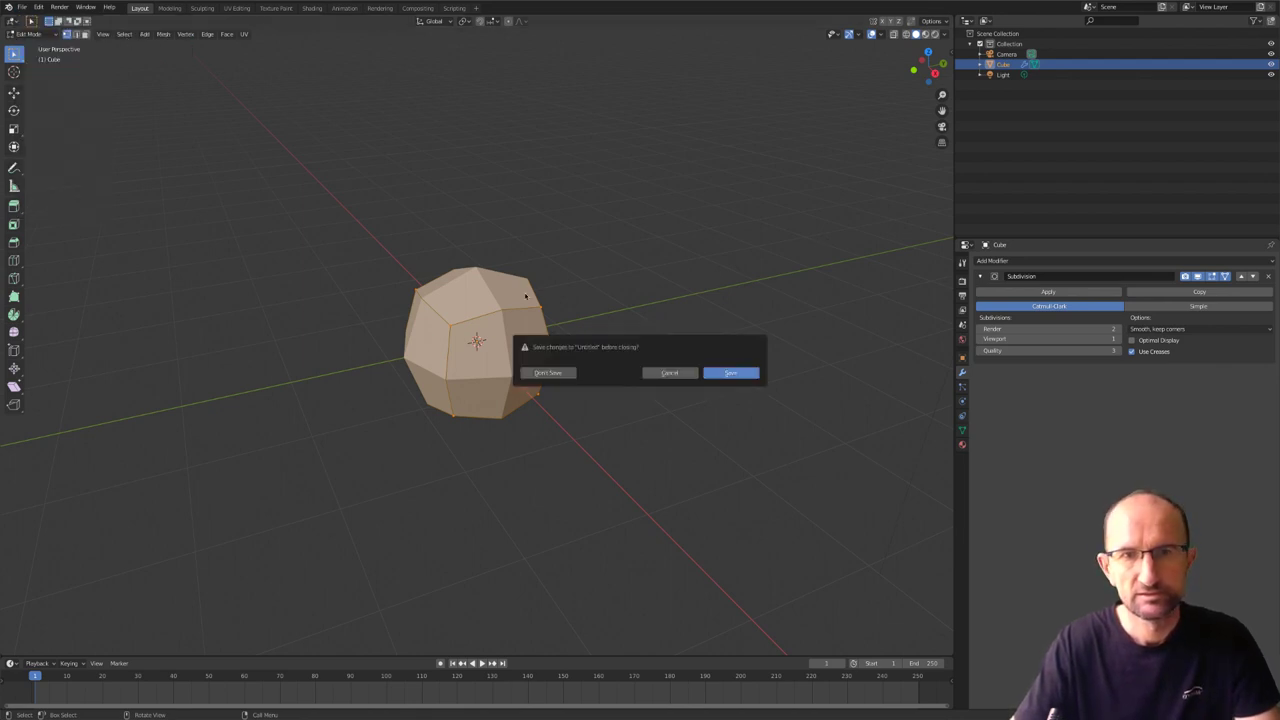
{"action": "left_click", "coordinate": [551, 373]}
{"action": "middle_click_drag", "start_coordinate": [604, 328], "coordinate": [605, 315]}
{"action": "scroll", "coordinate": [601, 333], "scroll_direction": "down", "scroll_amount": 5}
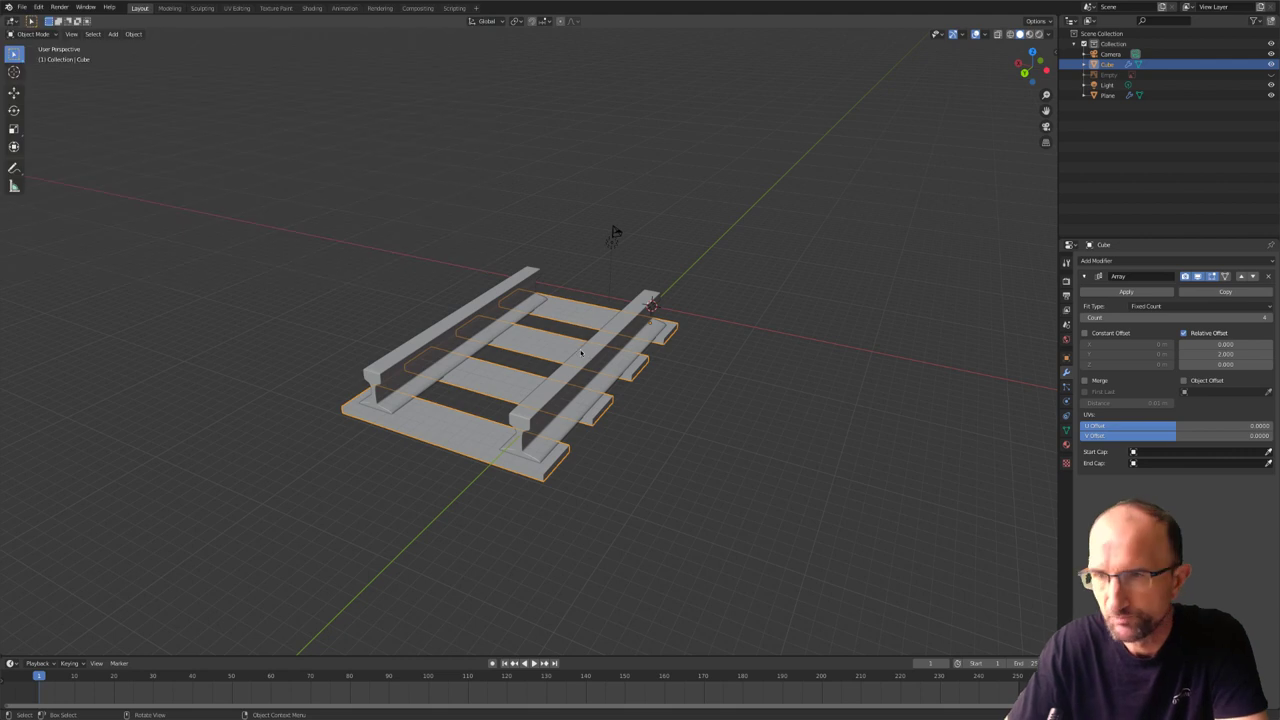
Select the rail Plane to show its Mirror, level-2 Subdivision and count-2 Array modifiers.
{"action": "scroll", "coordinate": [541, 449], "scroll_direction": "up", "scroll_amount": 2}
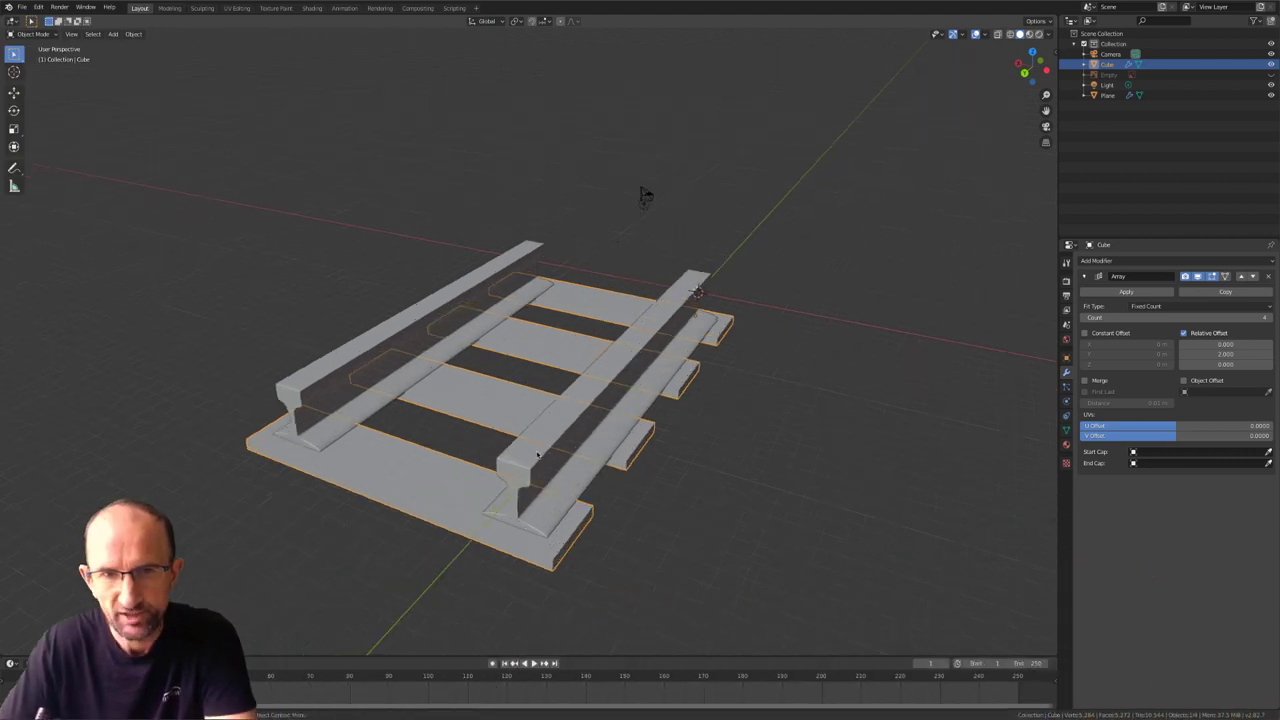
{"action": "left_click", "coordinate": [323, 418]}
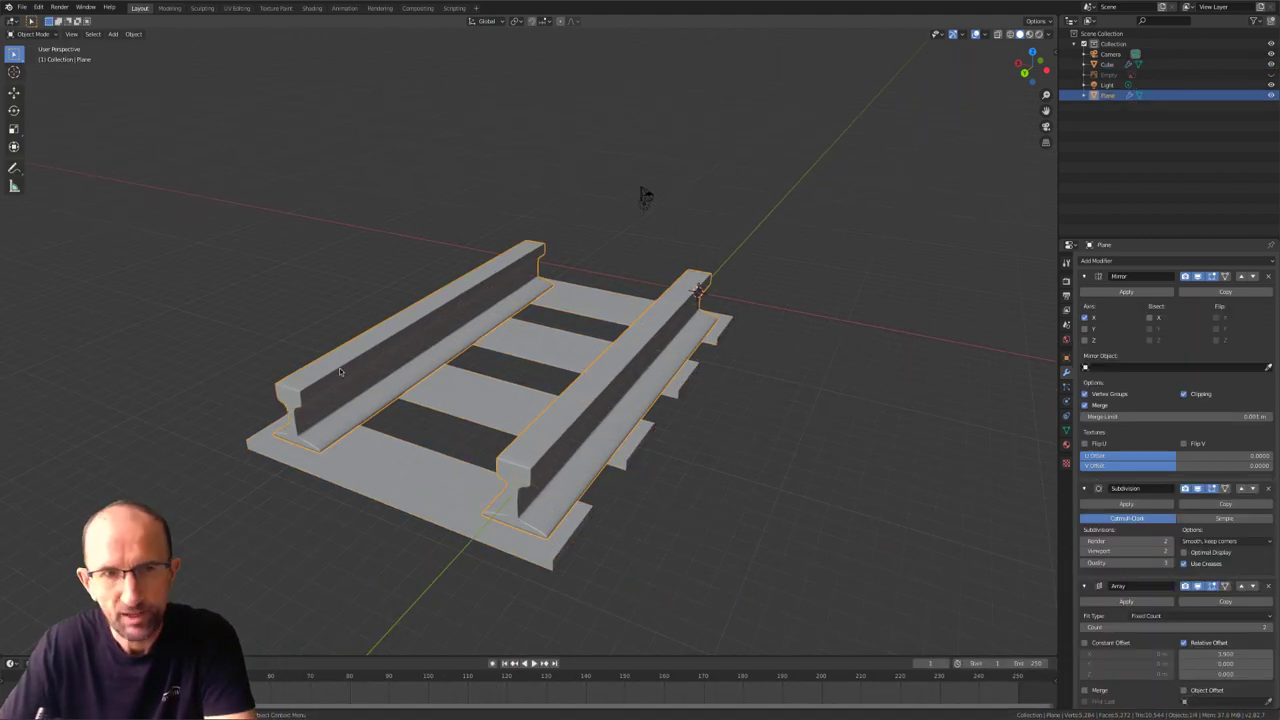
{"action": "scroll", "coordinate": [1140, 320], "scroll_direction": "down", "scroll_amount": 3}
{"action": "scroll", "coordinate": [1145, 315], "scroll_direction": "down", "scroll_amount": 3}
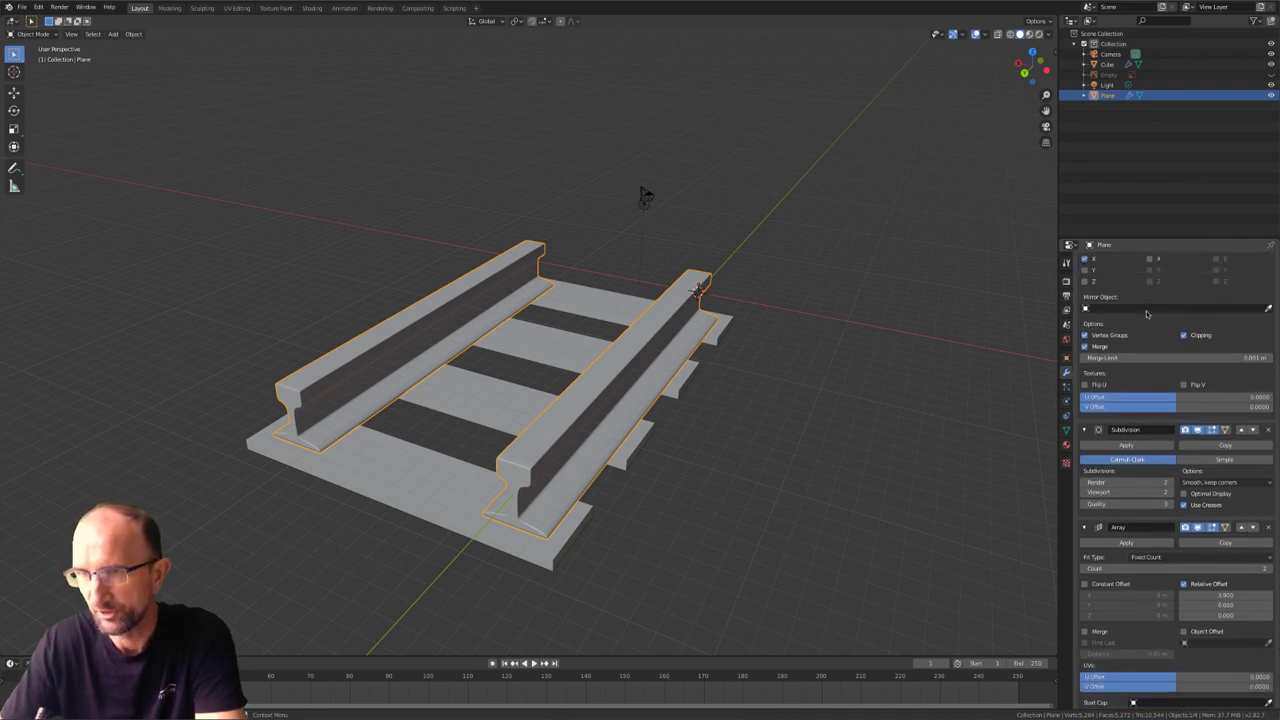
{"action": "scroll", "coordinate": [1148, 313], "scroll_direction": "up", "scroll_amount": 6}
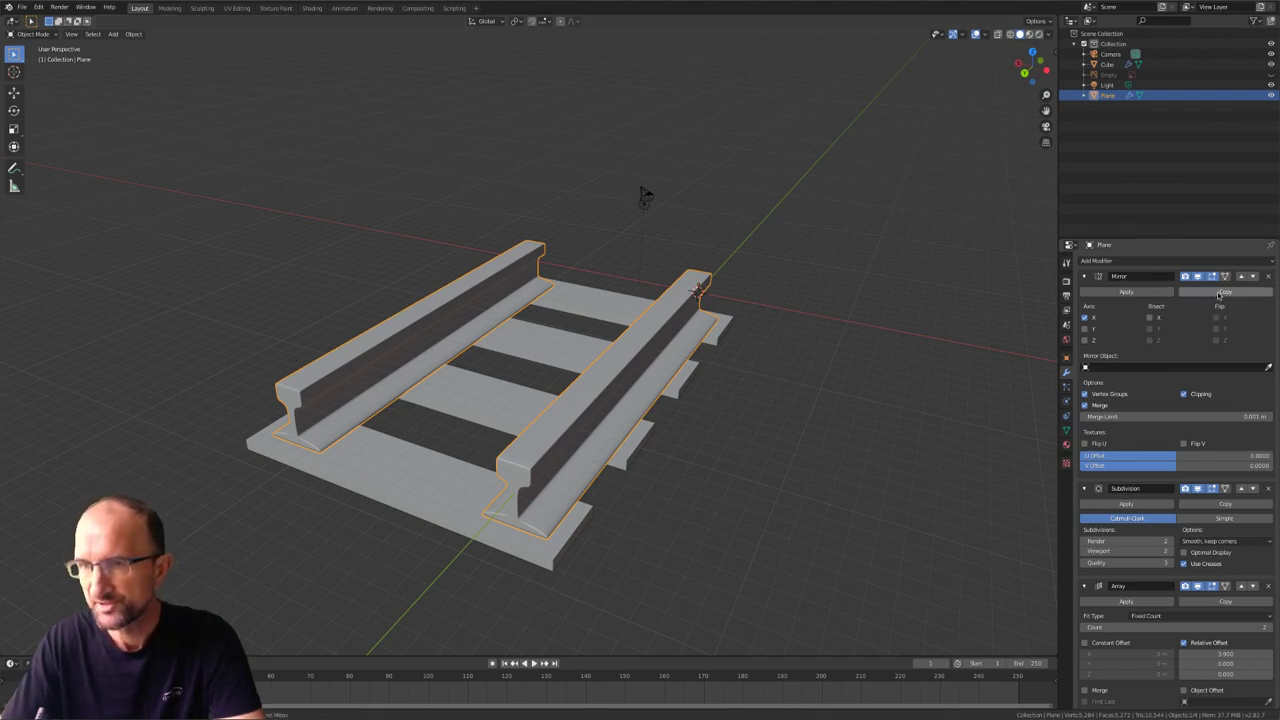
{"action": "scroll", "coordinate": [1187, 492], "scroll_direction": "down", "scroll_amount": 3}
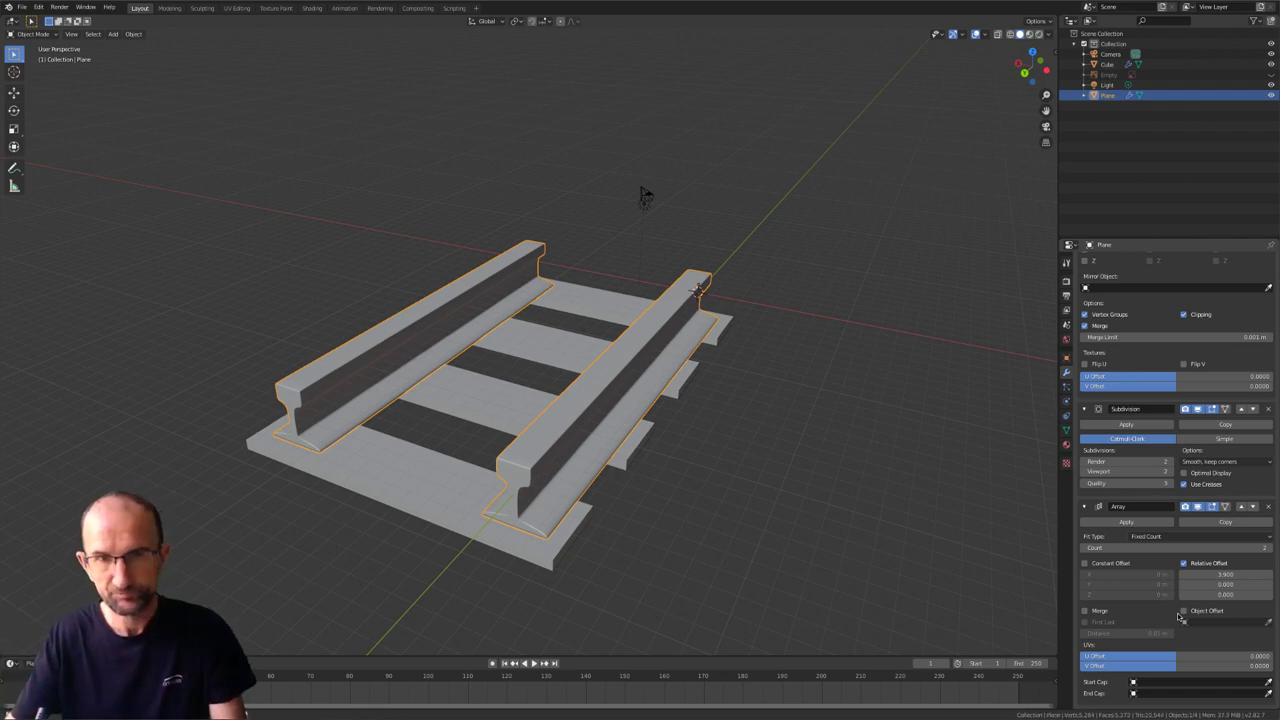
{"action": "scroll", "coordinate": [1200, 560], "scroll_direction": "up", "scroll_amount": 2}
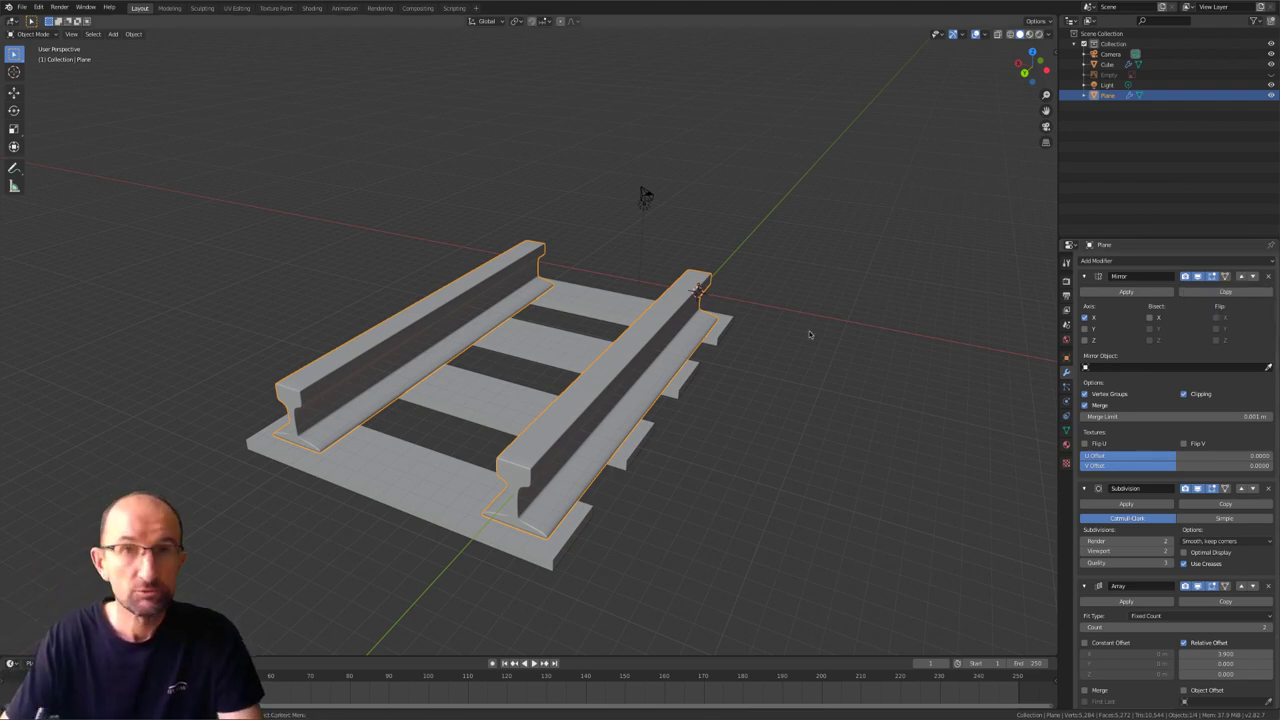
{"action": "middle_click_drag", "start_coordinate": [757, 376], "coordinate": [822, 368]}
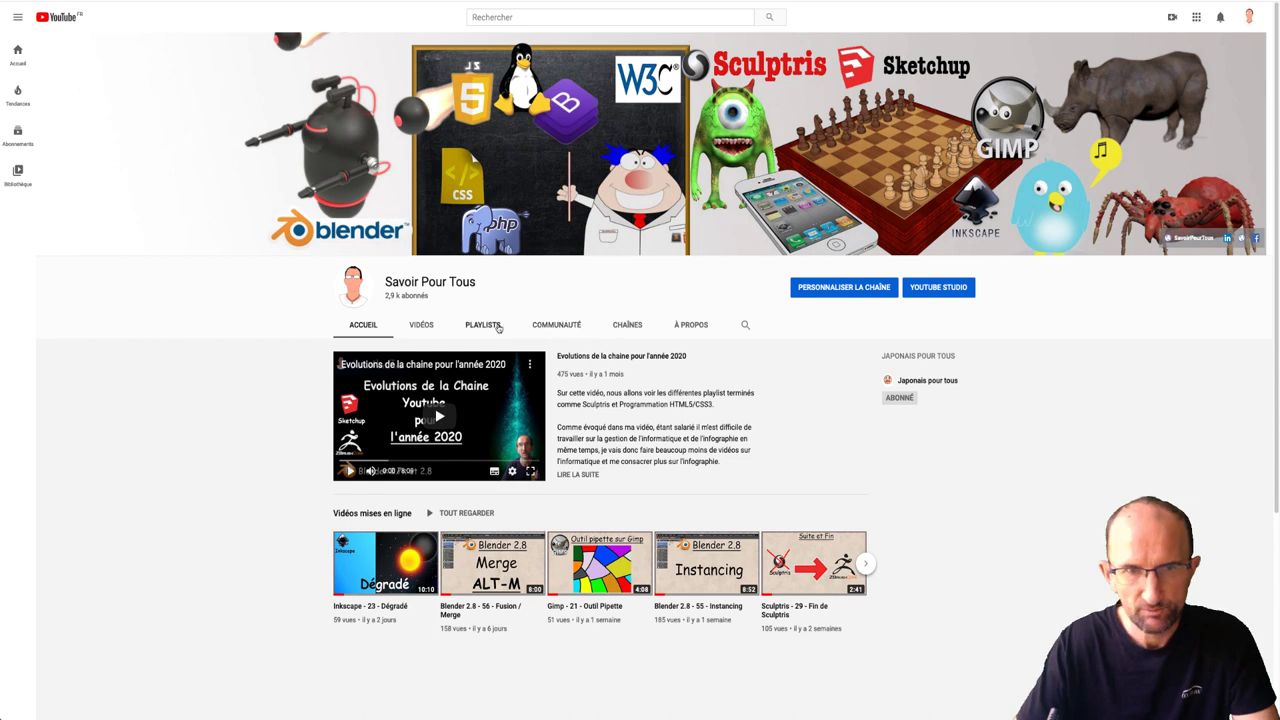
Filter the channel's Playlists tab to 'Playlists créées' and scroll through the grid.
{"action": "left_click", "coordinate": [482, 325]}
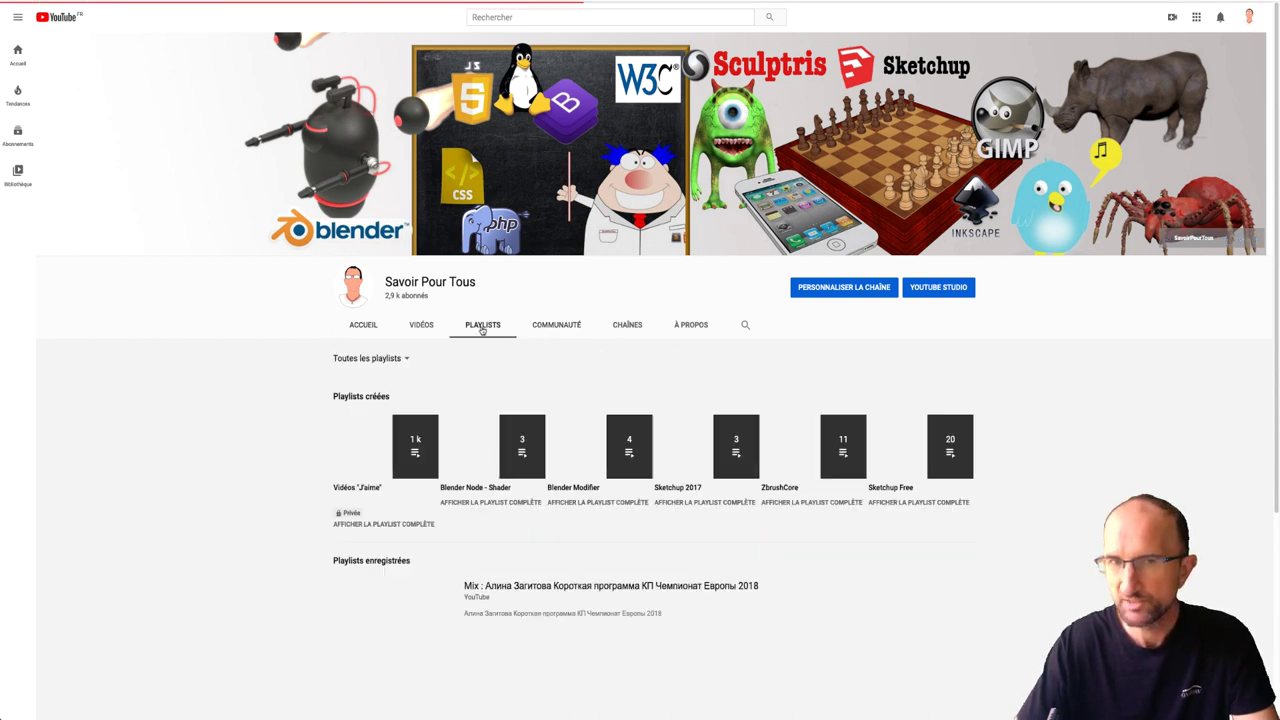
{"action": "left_click", "coordinate": [400, 358]}
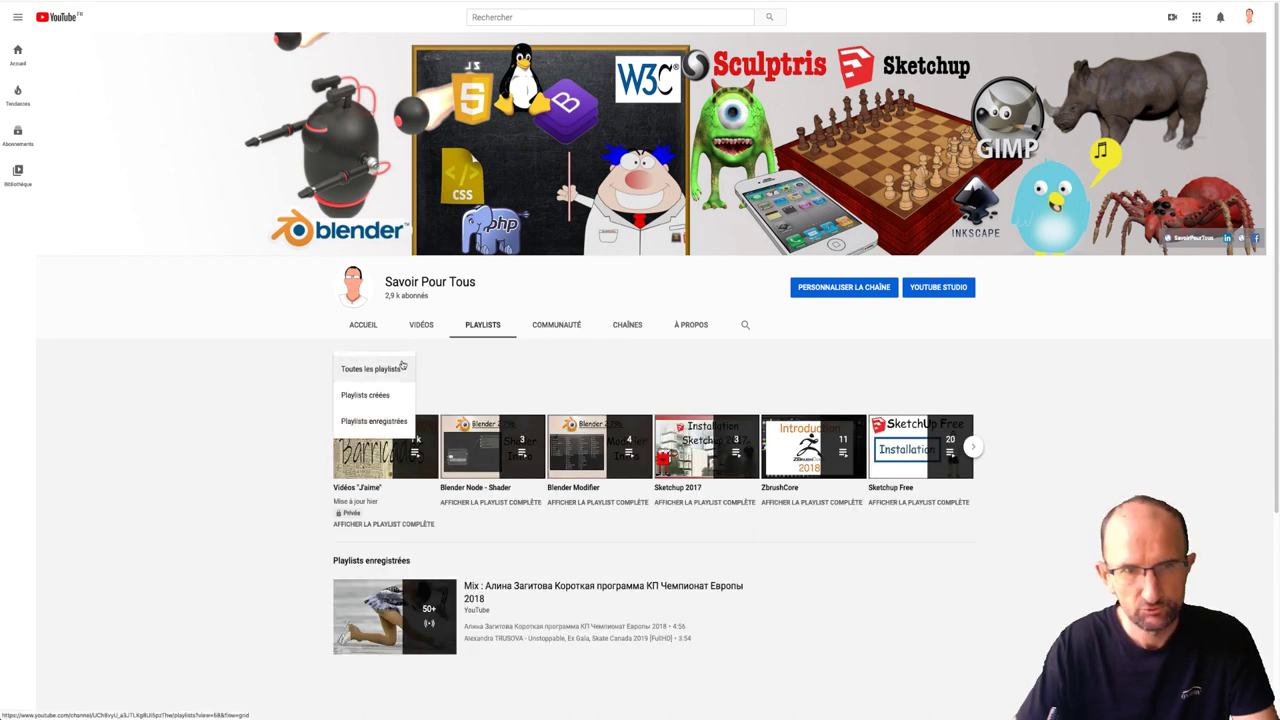
{"action": "left_click", "coordinate": [383, 396]}
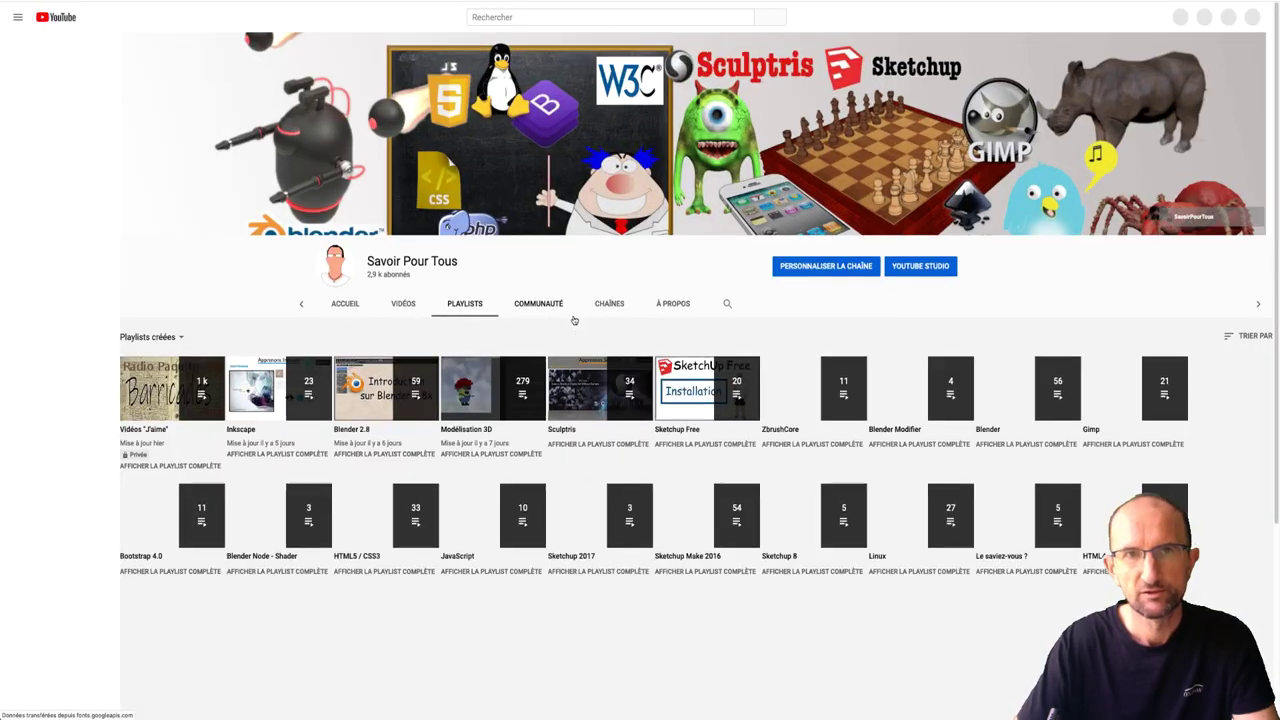
{"action": "scroll", "coordinate": [574, 331], "scroll_direction": "down", "scroll_amount": 1}
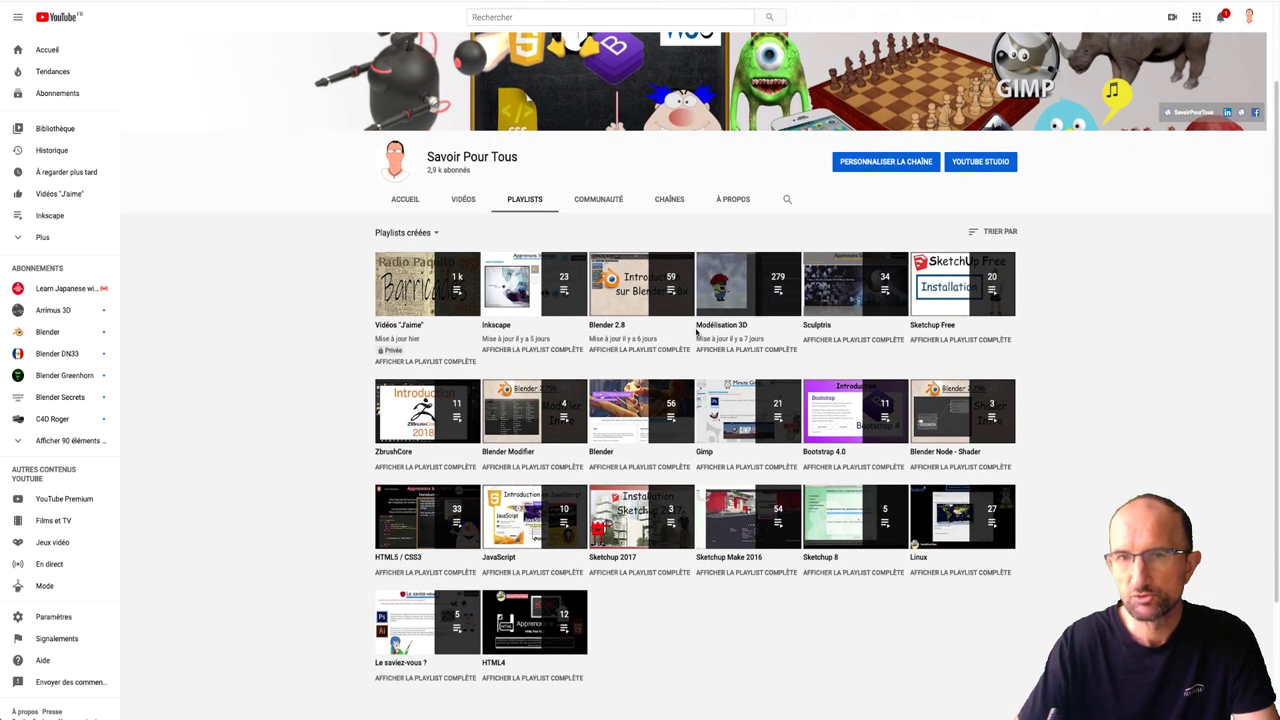